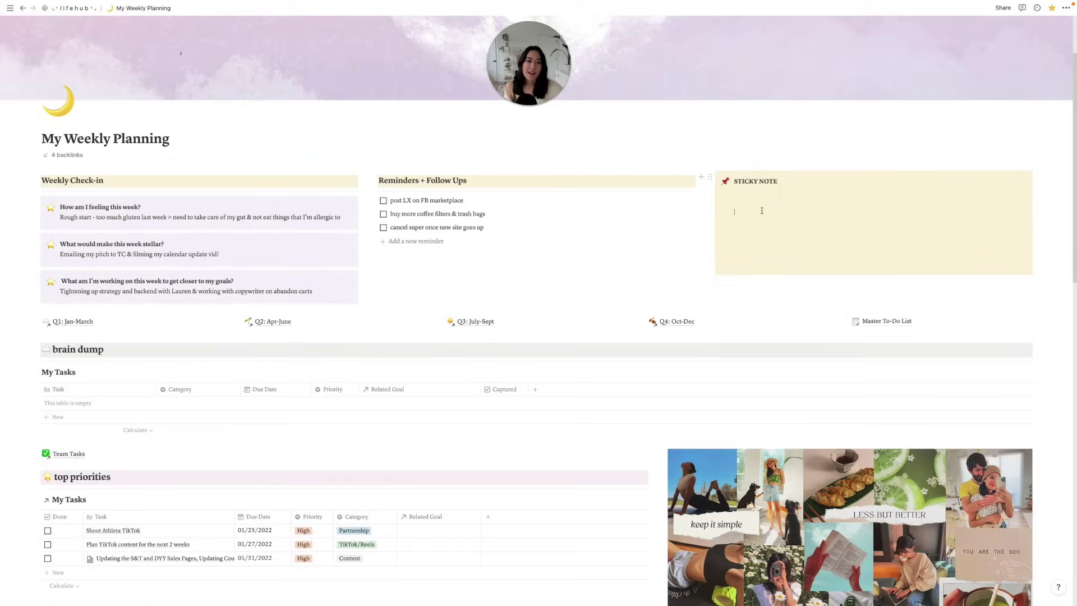
Step: Write "YOU CAN DO THISSSSSS" in the sticky note on the My Weekly Planning page
{"action": "left_click", "coordinate": [1007, 408]}
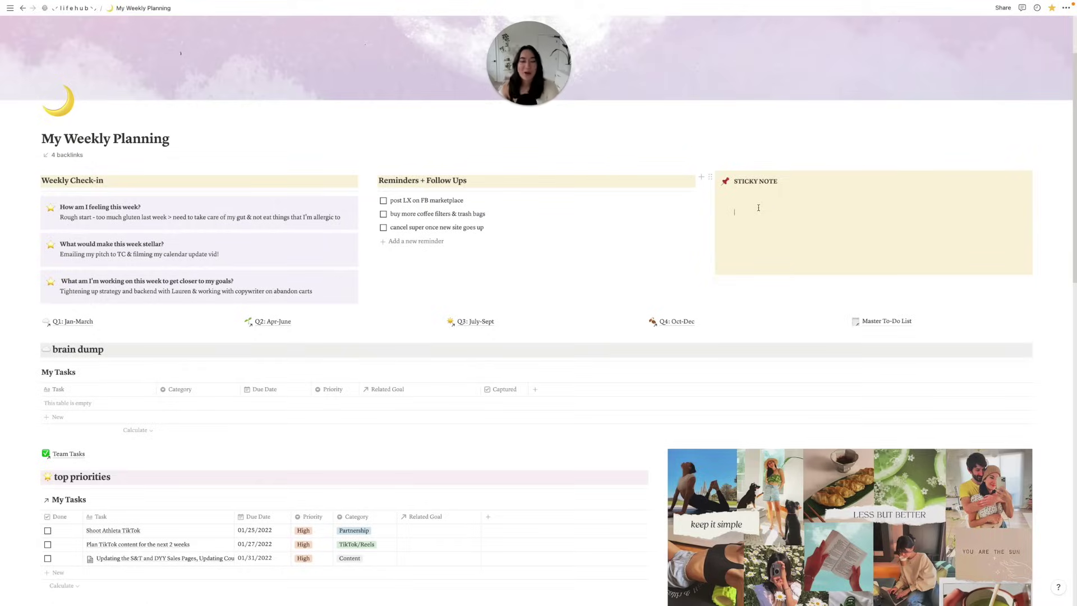
{"action": "type", "text": "YOU CAN DO THISSSSSS"}
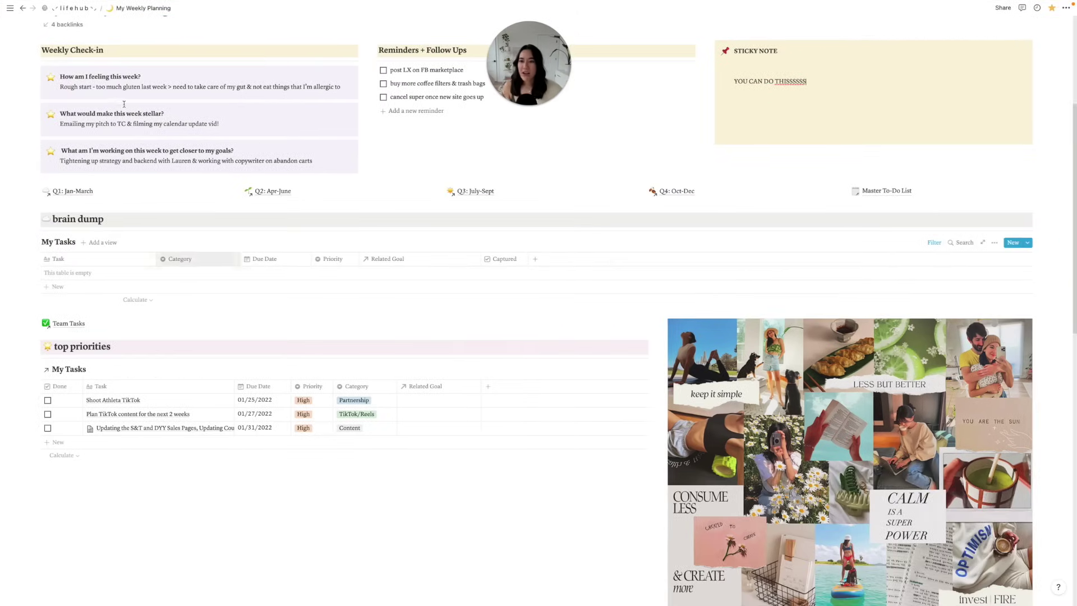
Step: Add "create pin for new video", "transcribe video for blog post" (both Content) and "create a moodboard for new website design" (Project) to the brain dump
{"action": "scroll", "coordinate": [510, 190], "scroll_direction": "up", "scroll_amount": 1}
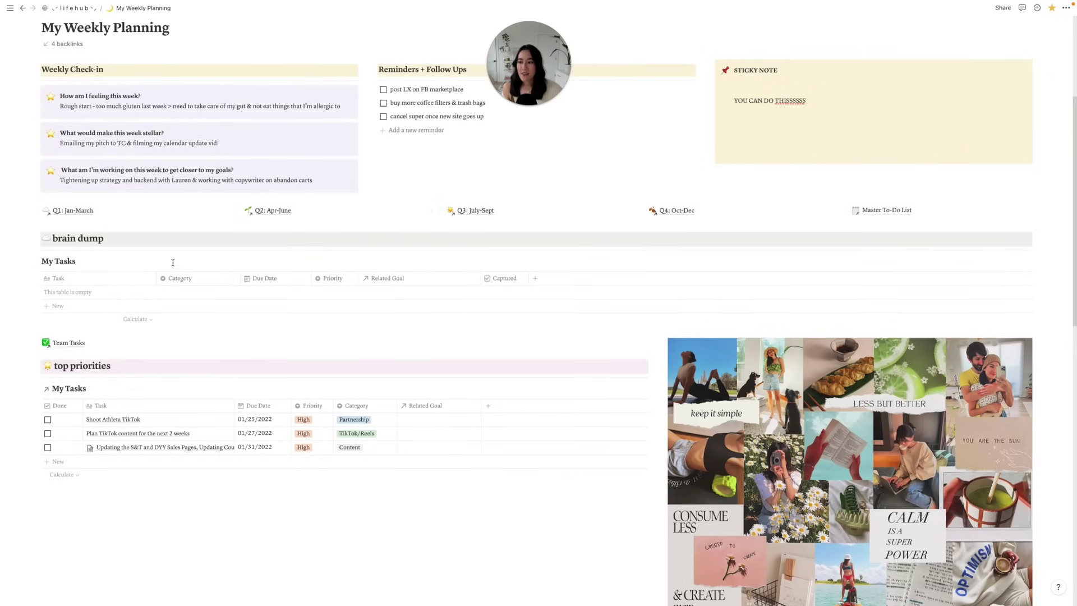
{"action": "left_click", "coordinate": [78, 298]}
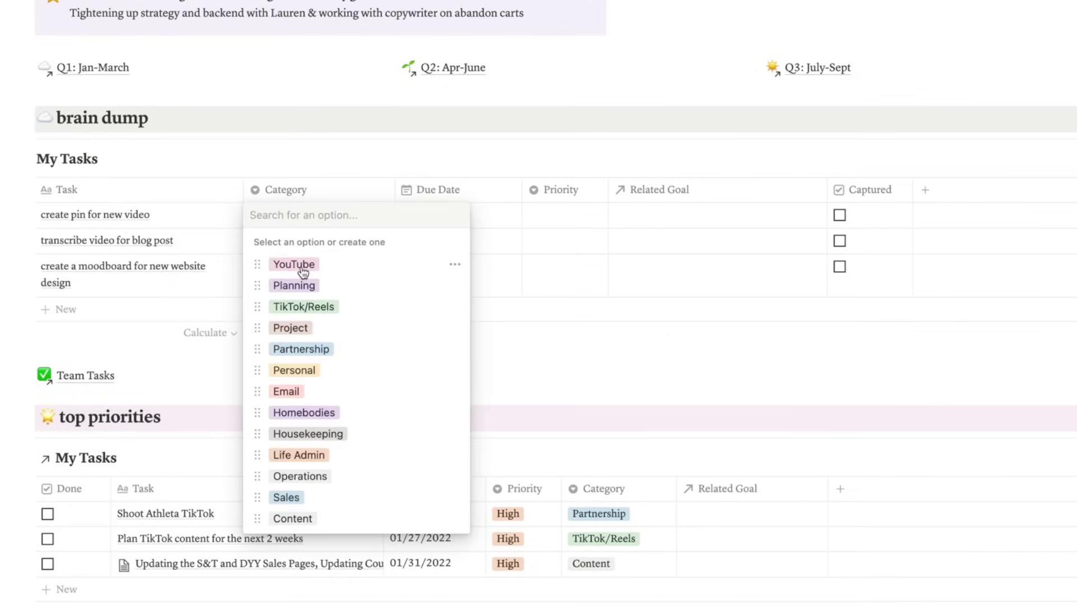
{"action": "left_click", "coordinate": [432, 215]}
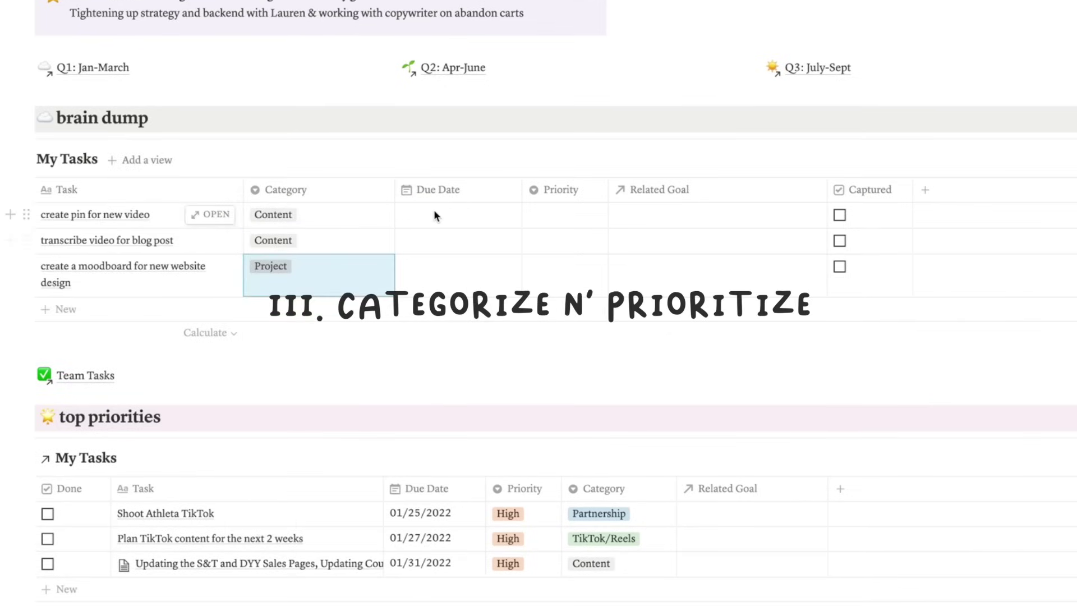
Step: Set the three tasks' due dates to 01/27/2022, 02/02/2022 and 02/03/2022, and their priorities to Low, Low and Medium
{"action": "left_click", "coordinate": [433, 212]}
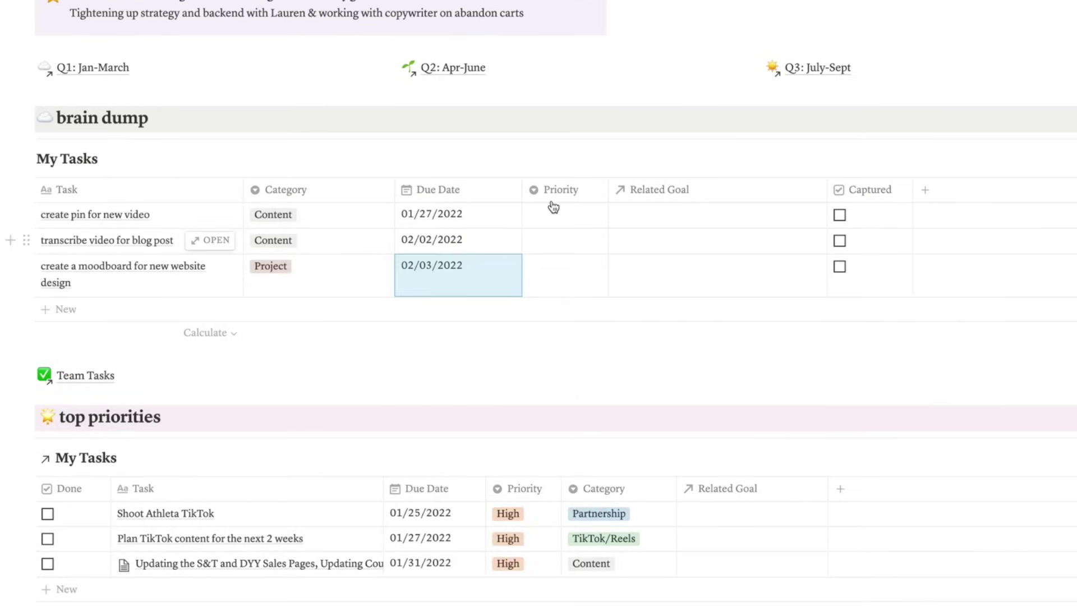
{"action": "left_click", "coordinate": [552, 214]}
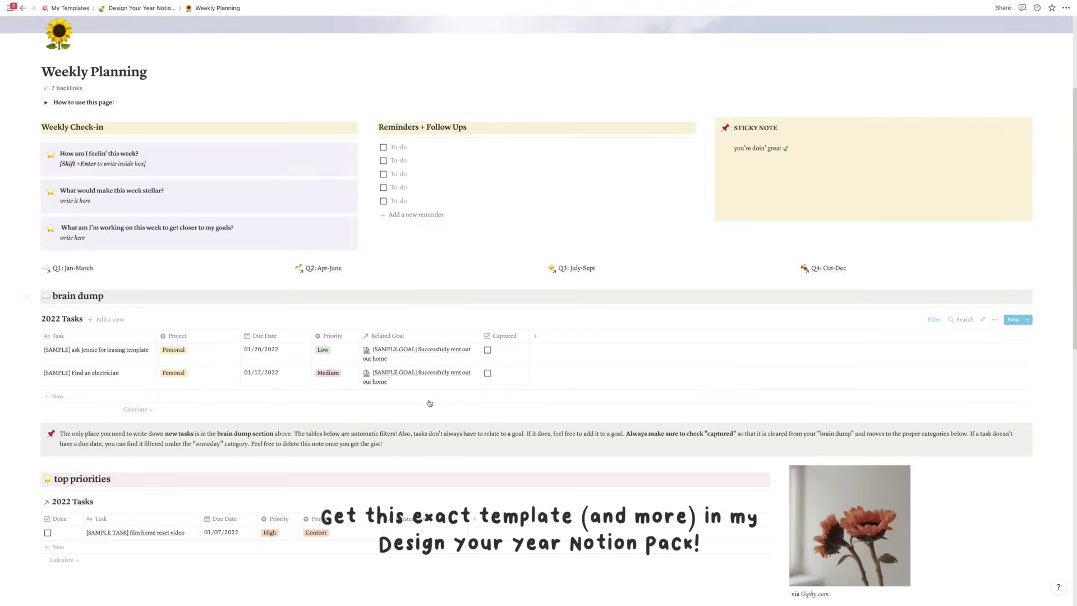
Step: Review the Weekly Planning template's task tables and the Q1 view of the quarter's Supporting Actions
{"action": "scroll", "coordinate": [430, 403], "scroll_direction": "down", "scroll_amount": 10}
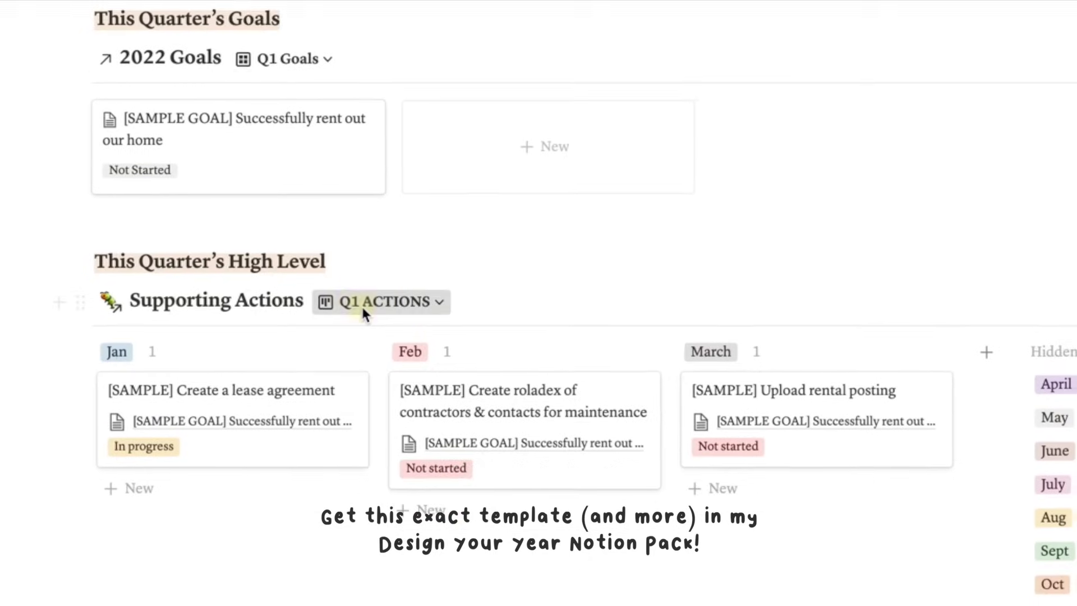
{"action": "left_click", "coordinate": [382, 301]}
{"action": "left_click", "coordinate": [317, 140]}
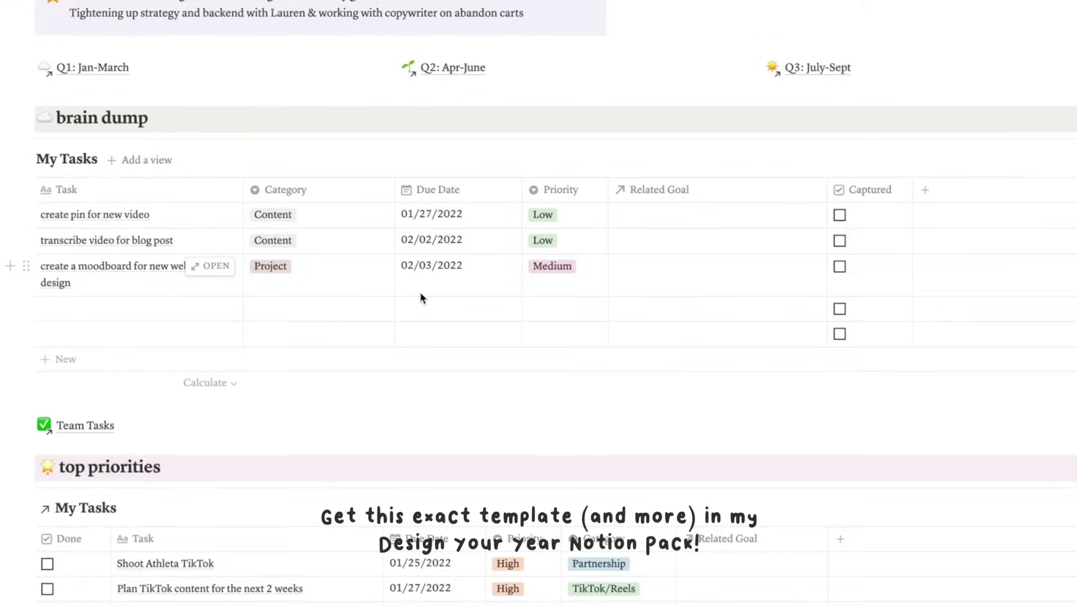
Step: Mark the three filled-in brain dump tasks as captured
{"action": "left_click", "coordinate": [839, 215]}
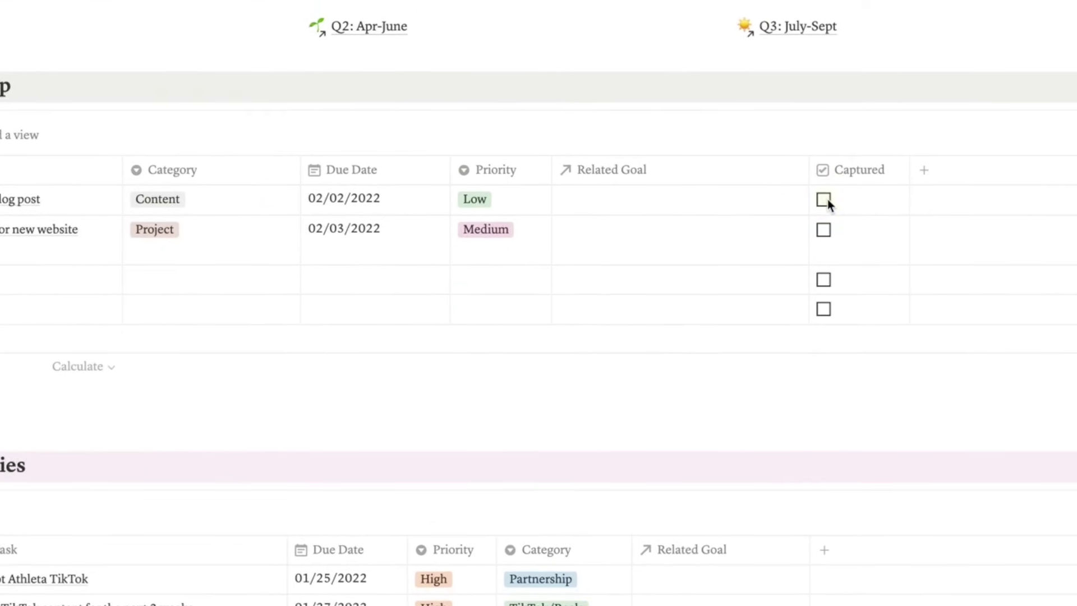
{"action": "scroll", "coordinate": [395, 349], "scroll_direction": "down", "scroll_amount": 1}
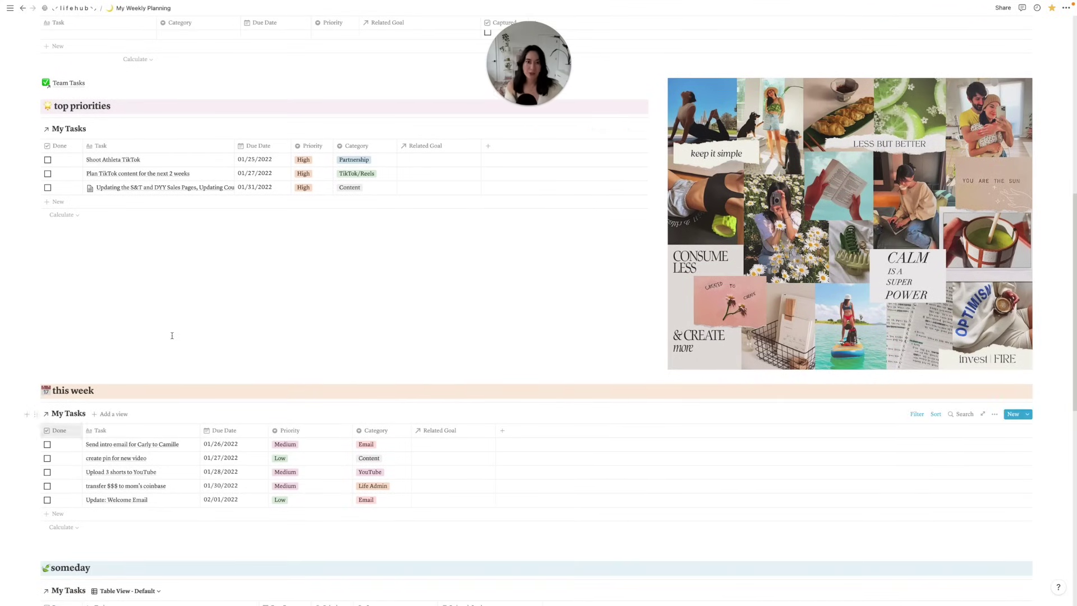
Step: Examine how tasks are sorted into the brain dump, top priorities, this week and someday tables
{"action": "scroll", "coordinate": [78, 210], "scroll_direction": "up", "scroll_amount": 4}
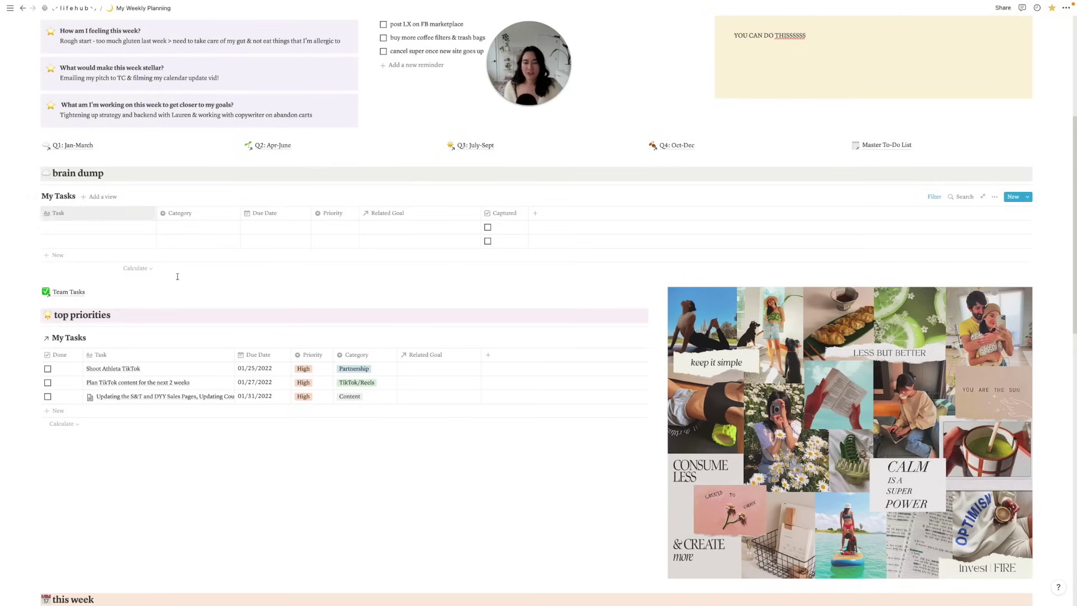
{"action": "scroll", "coordinate": [190, 278], "scroll_direction": "down", "scroll_amount": 3}
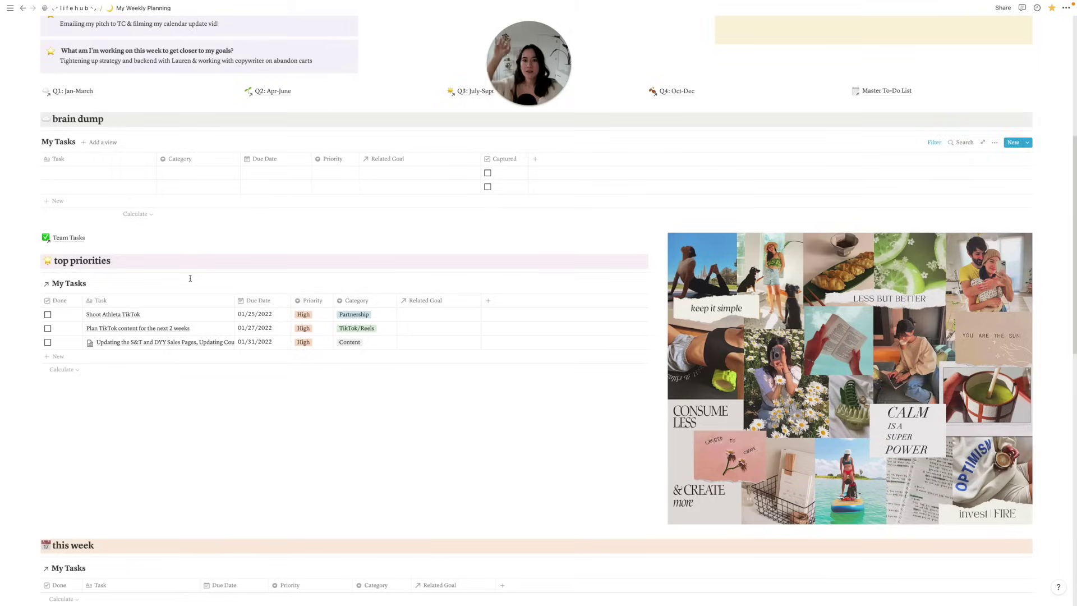
{"action": "scroll", "coordinate": [191, 281], "scroll_direction": "down", "scroll_amount": 1}
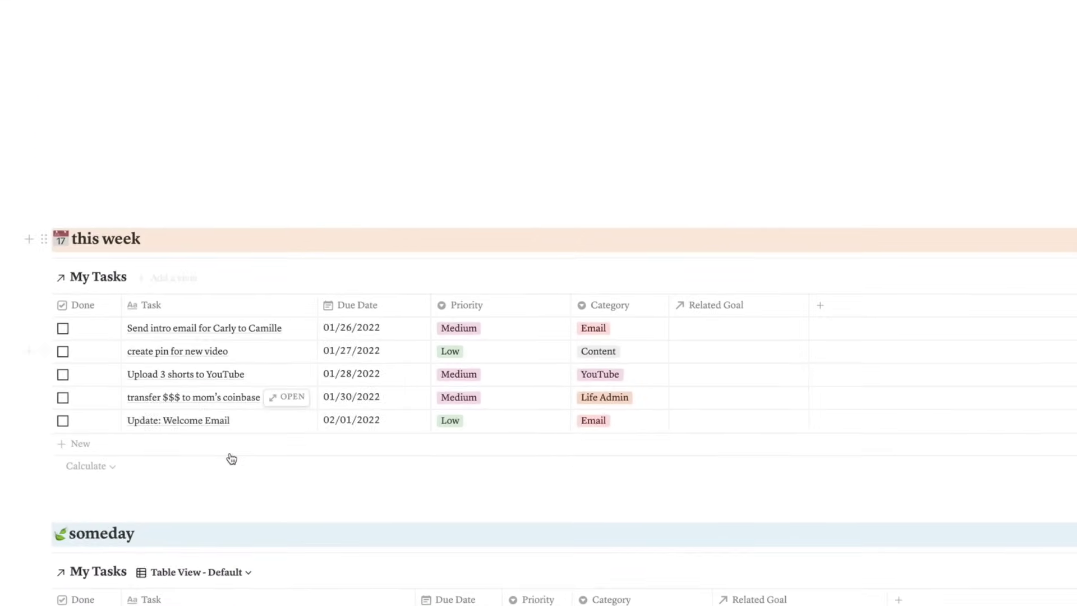
{"action": "scroll", "coordinate": [187, 260], "scroll_direction": "down", "scroll_amount": 5}
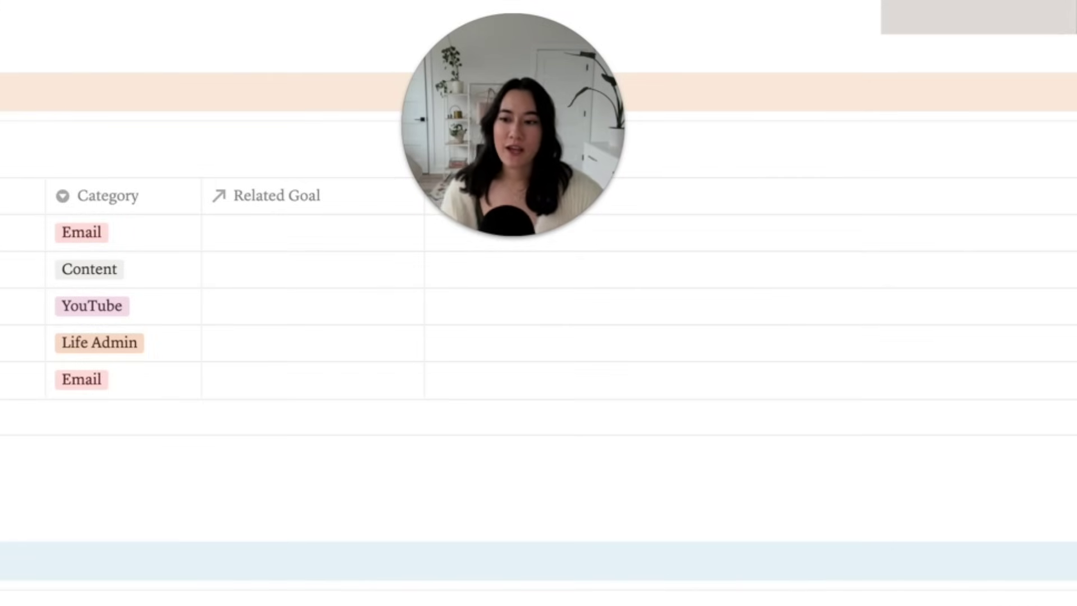
{"action": "scroll", "coordinate": [539, 337], "scroll_direction": "up", "scroll_amount": 4}
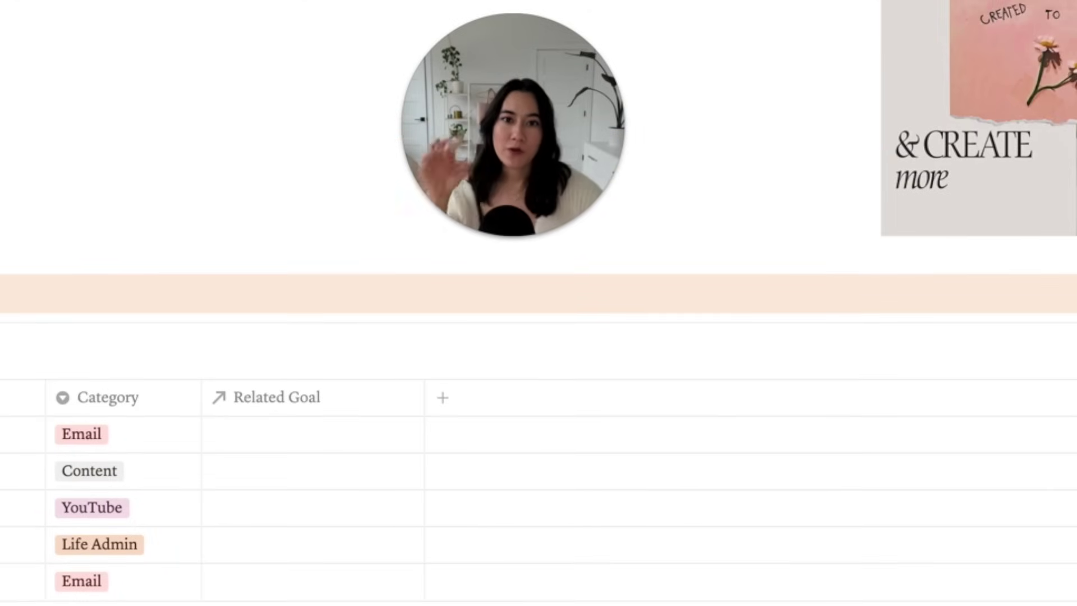
{"action": "scroll", "coordinate": [539, 337], "scroll_direction": "up", "scroll_amount": 1}
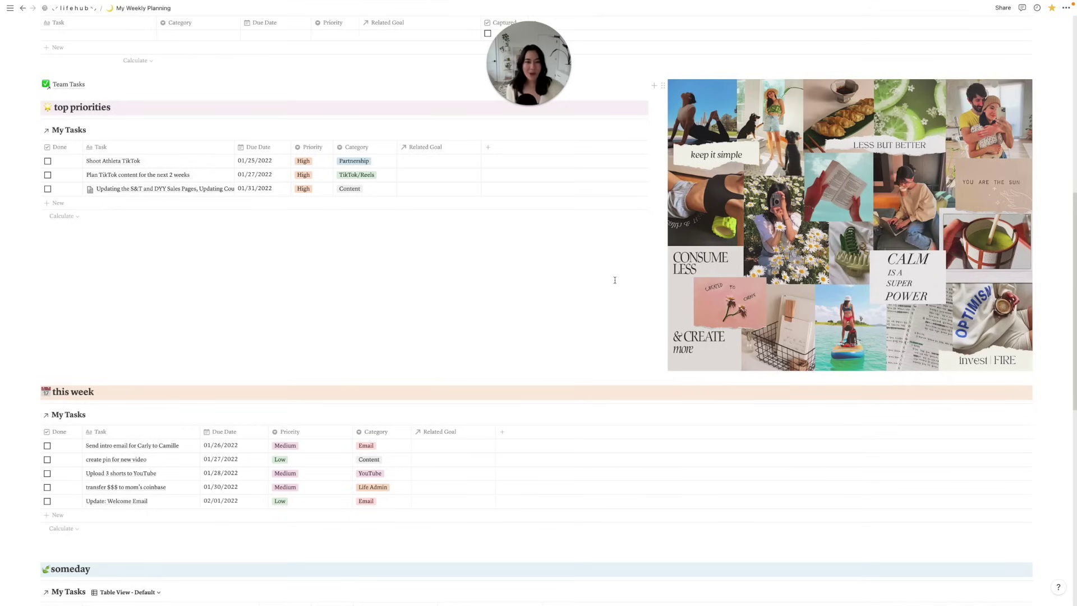
{"action": "scroll", "coordinate": [600, 283], "scroll_direction": "up", "scroll_amount": 6}
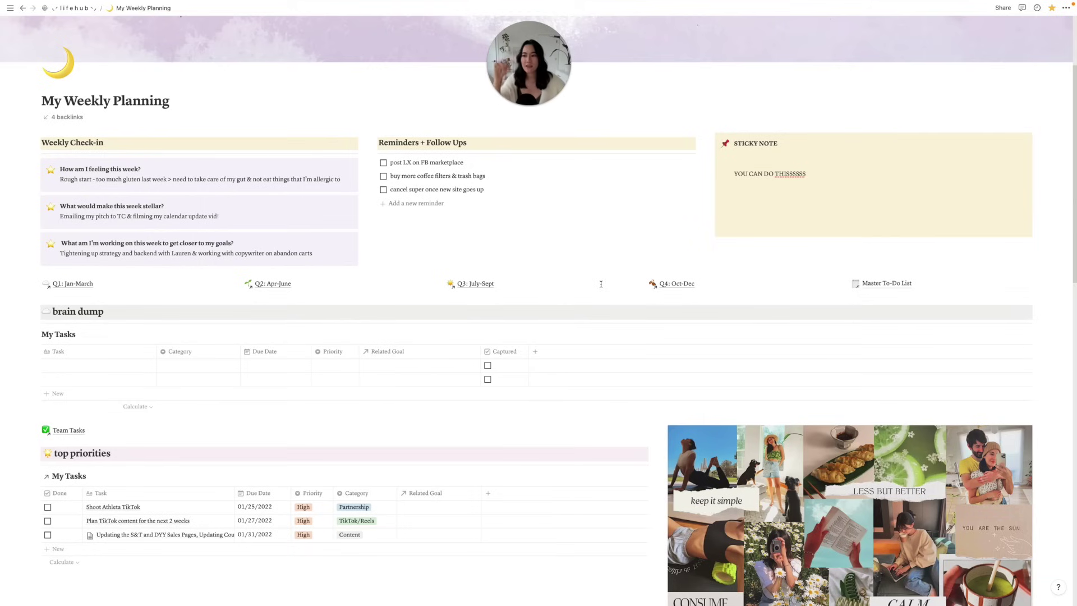
{"action": "scroll", "coordinate": [600, 284], "scroll_direction": "down", "scroll_amount": 2}
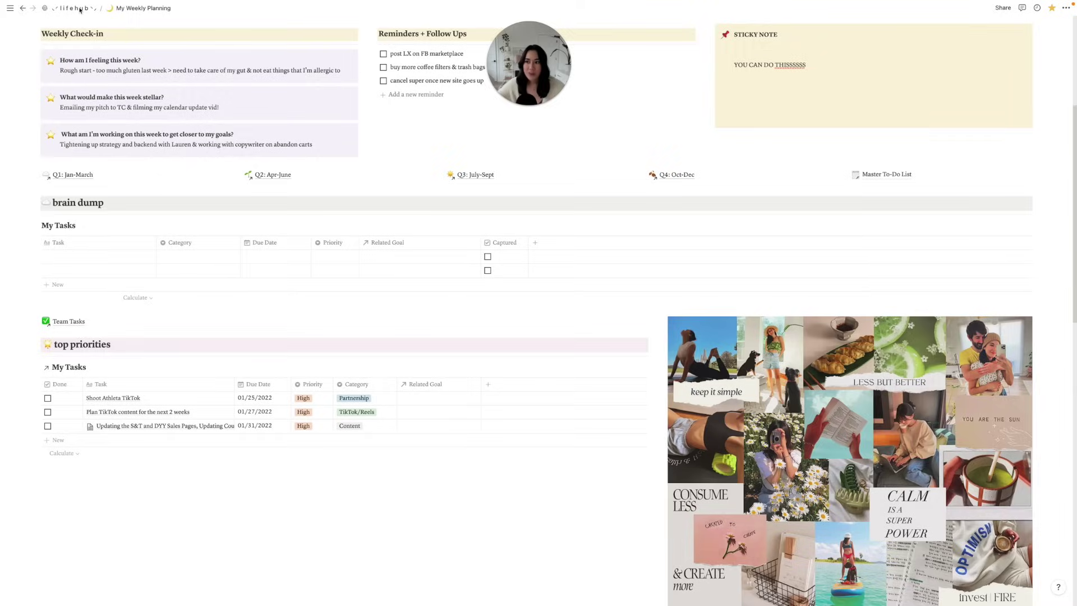
Step: View the Team Tasks page through the life hub's Om Team Hub and return to the My Weekly Planning page
{"action": "left_click", "coordinate": [80, 9]}
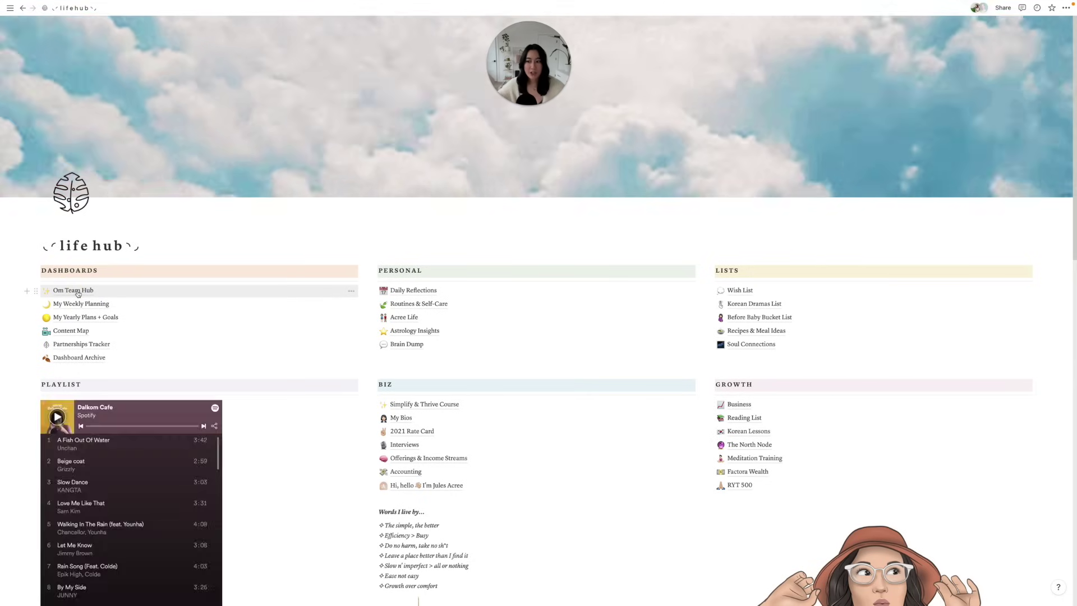
{"action": "left_click", "coordinate": [77, 291]}
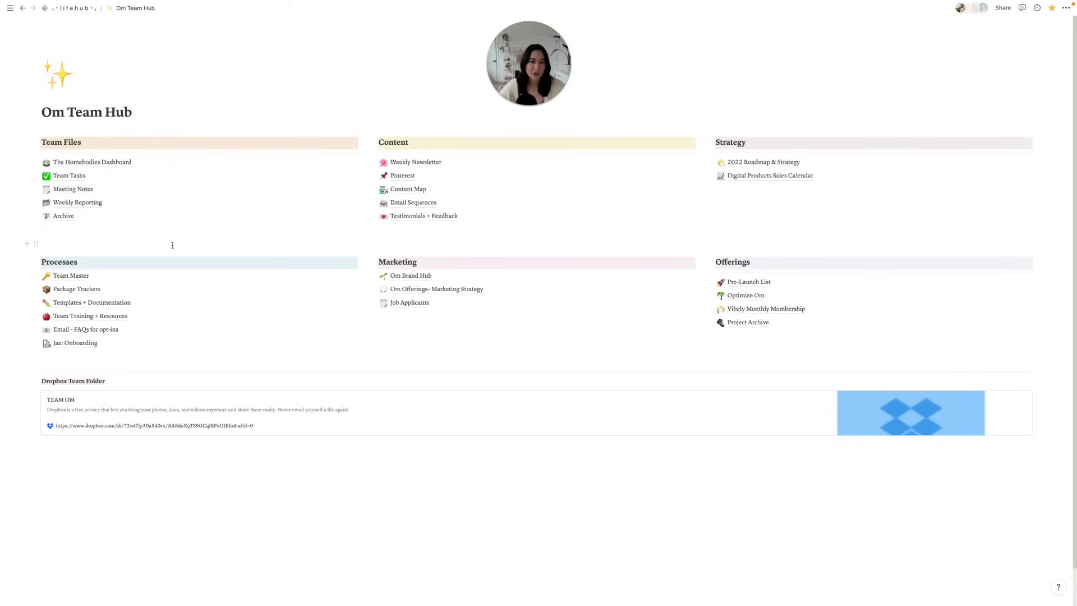
{"action": "left_click", "coordinate": [78, 174]}
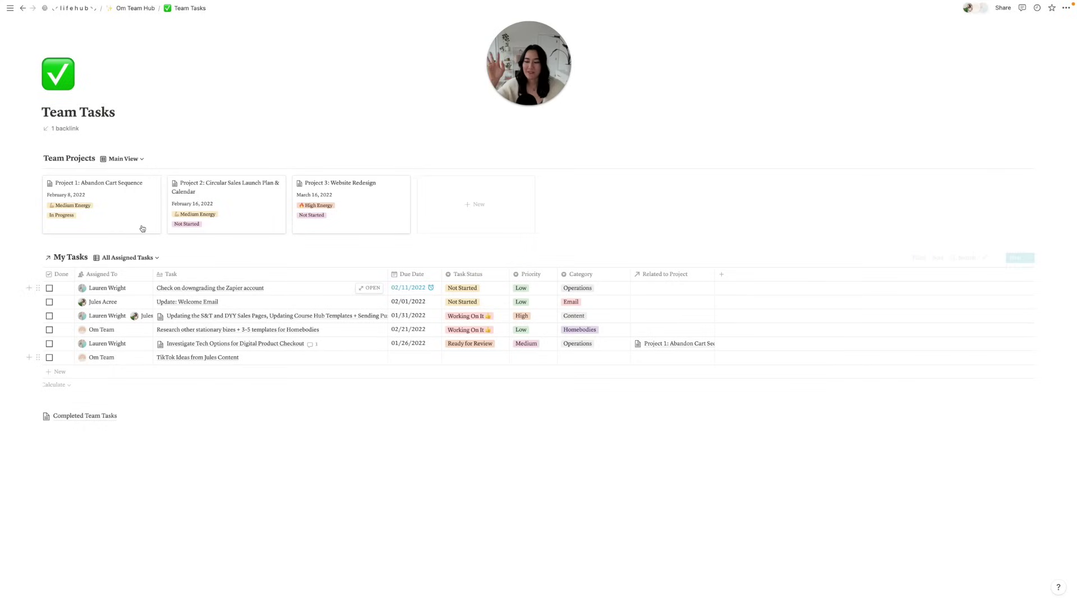
{"action": "key", "text": "super+bracketleft"}
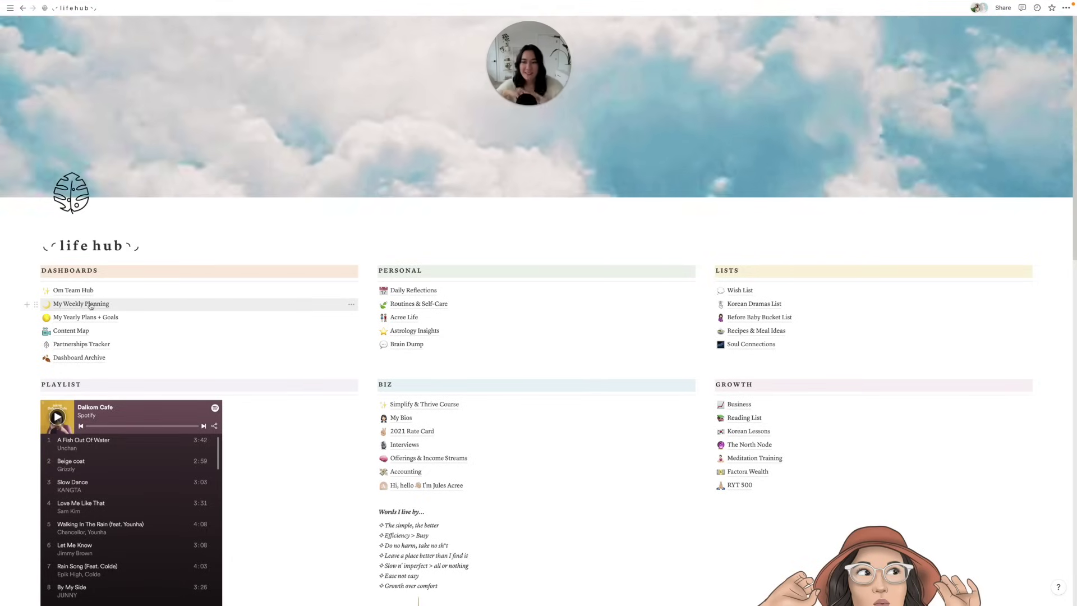
{"action": "left_click", "coordinate": [90, 304]}
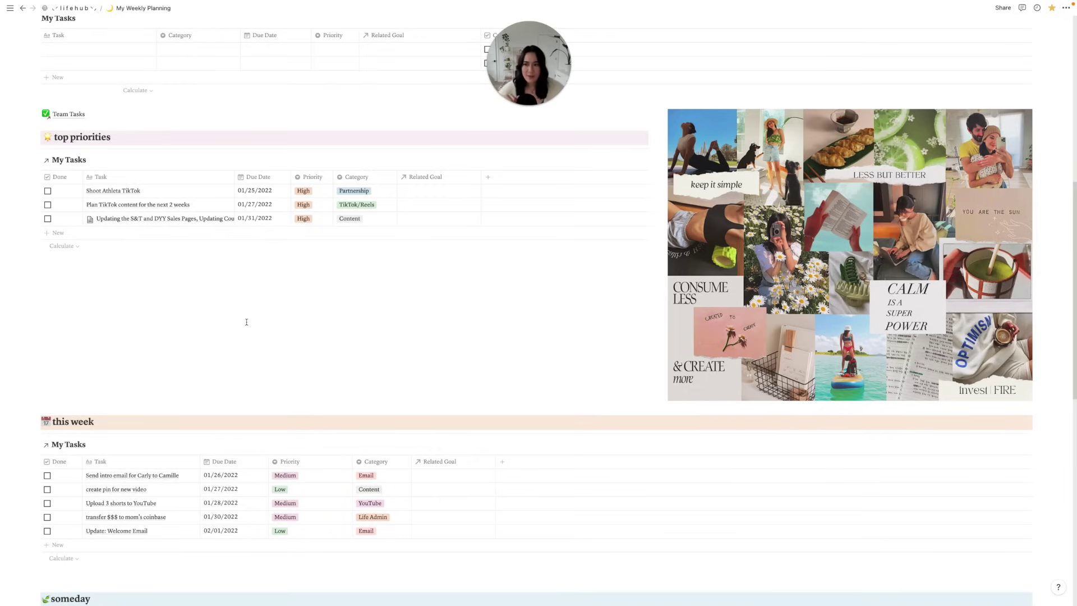
Step: Switch to Google Calendar and show the week of February 7, 2022
{"action": "key", "text": "ctrl+Right"}
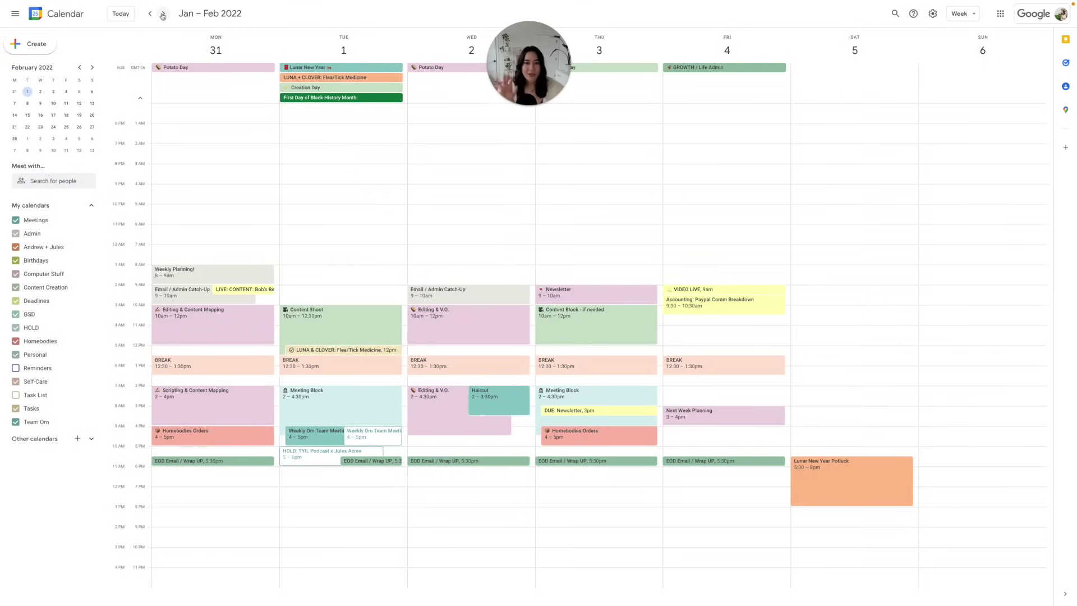
{"action": "left_click", "coordinate": [162, 13]}
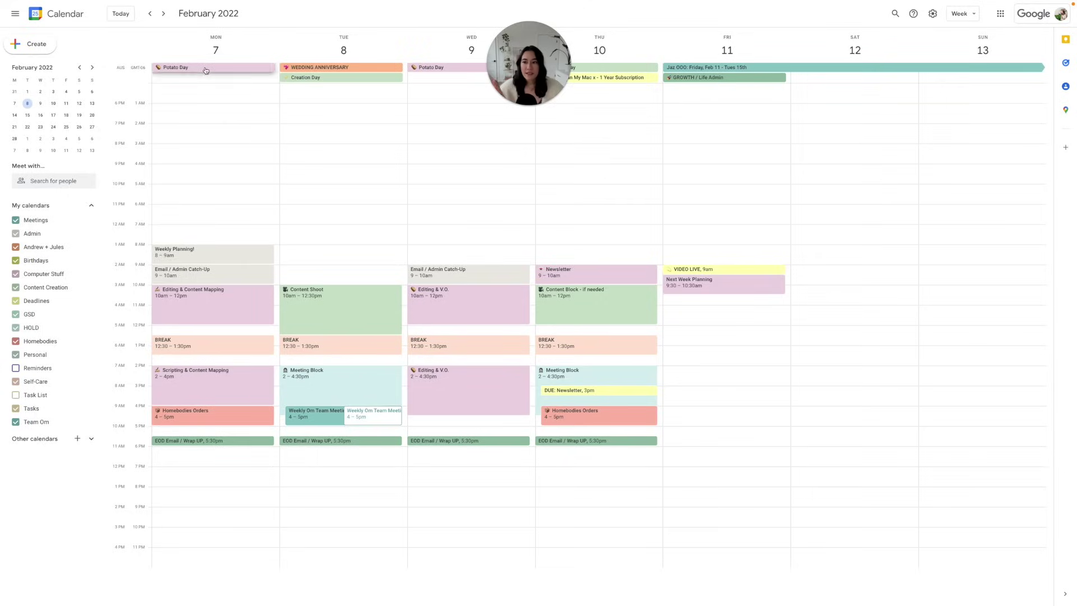
Step: Edit Monday's Potato Day event, keeping it all-day on the Computer Stuff calendar, and save it
{"action": "left_click", "coordinate": [206, 68]}
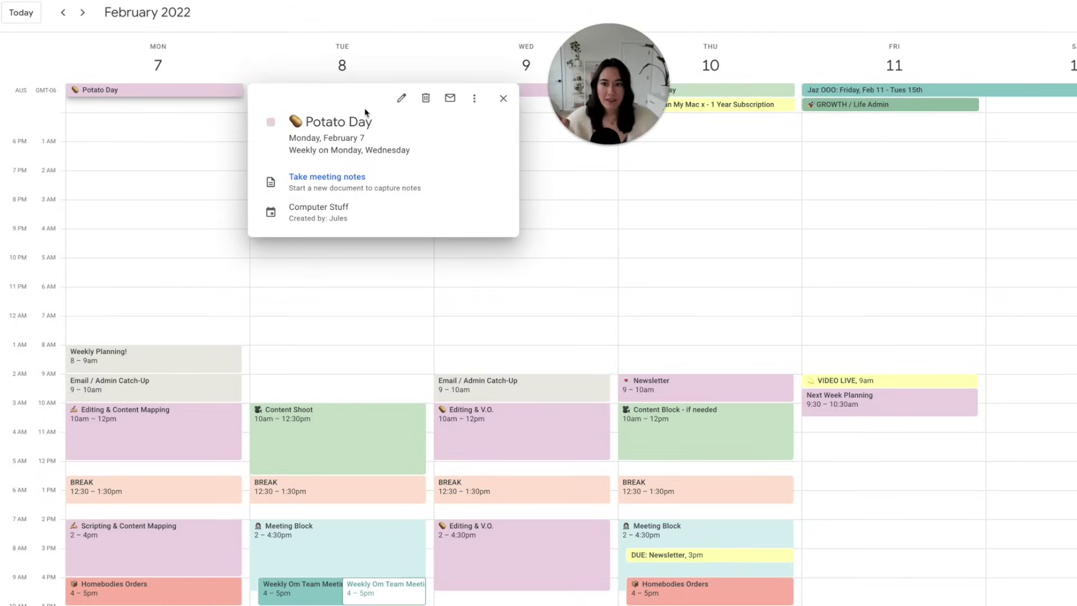
{"action": "left_click", "coordinate": [398, 99]}
{"action": "left_click", "coordinate": [40, 93]}
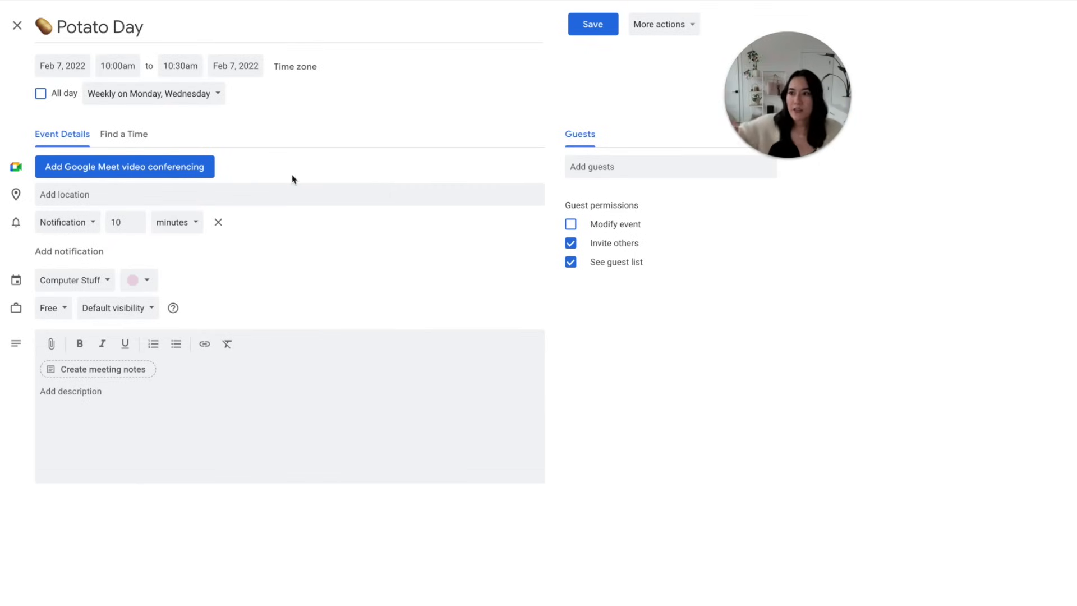
{"action": "left_click", "coordinate": [41, 95]}
{"action": "left_click", "coordinate": [586, 24]}
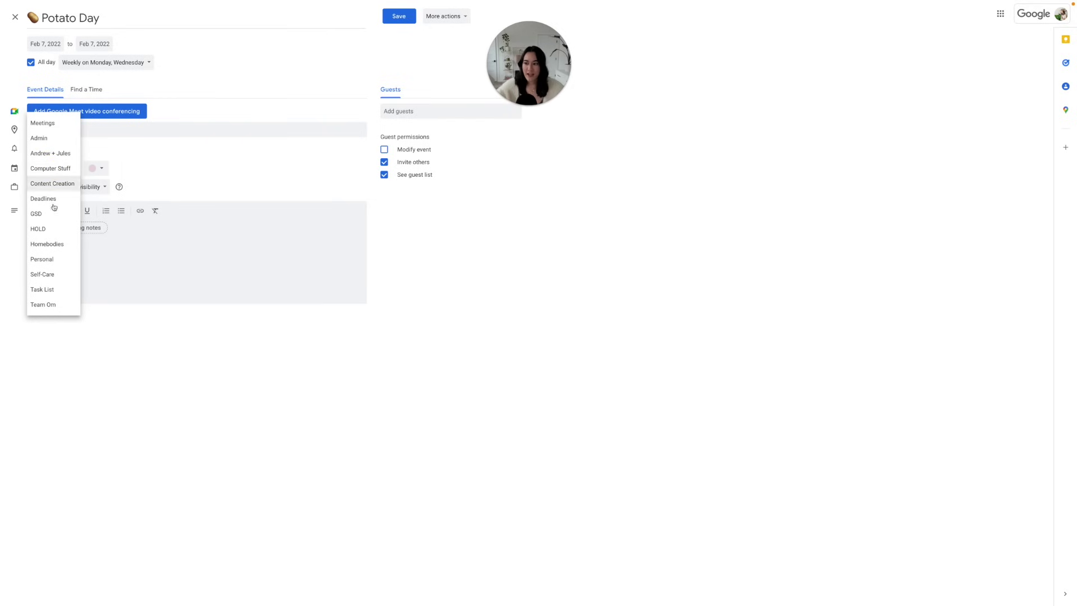
{"action": "left_click", "coordinate": [59, 172]}
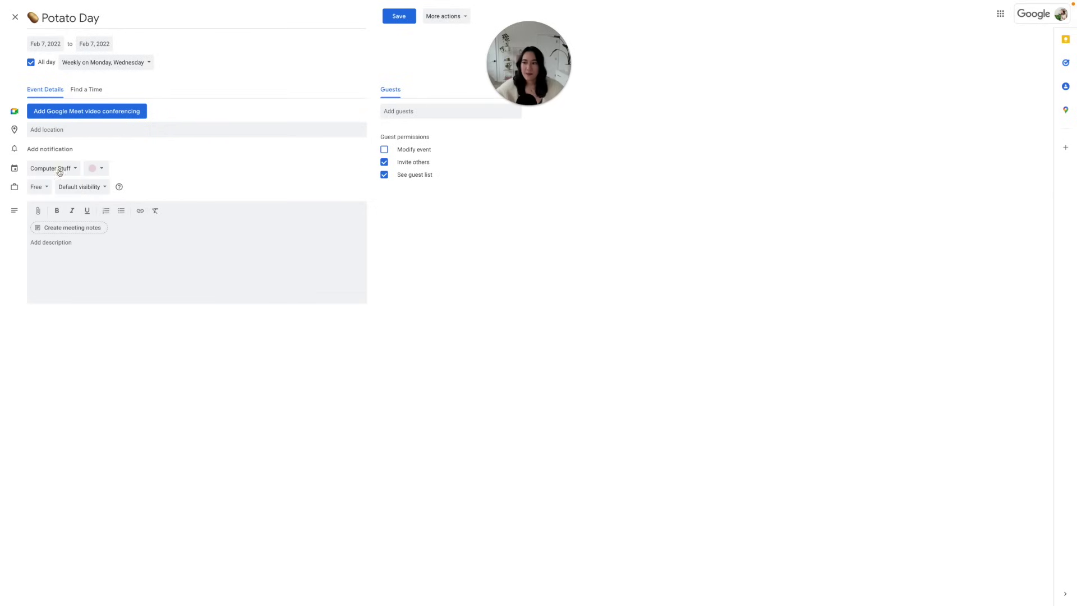
{"action": "left_click", "coordinate": [399, 16]}
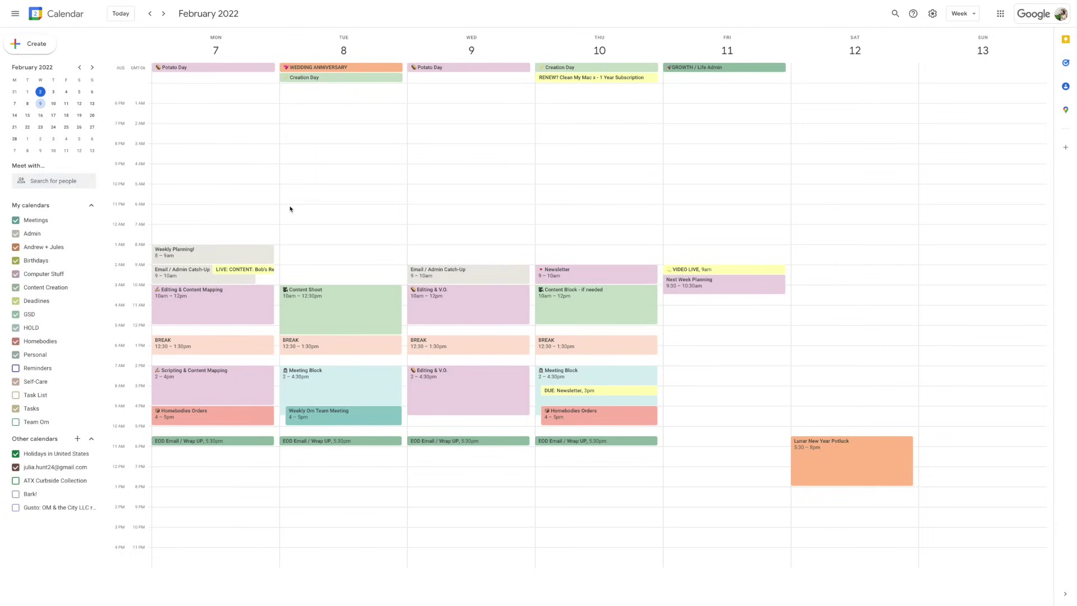
Step: Create a Meetings event on Tuesday, February 8, 6:00–6:30am, titled with boba, party popper, sparkles, tea, pleading-face and star emojis, and open its details
{"action": "left_click", "coordinate": [290, 208]}
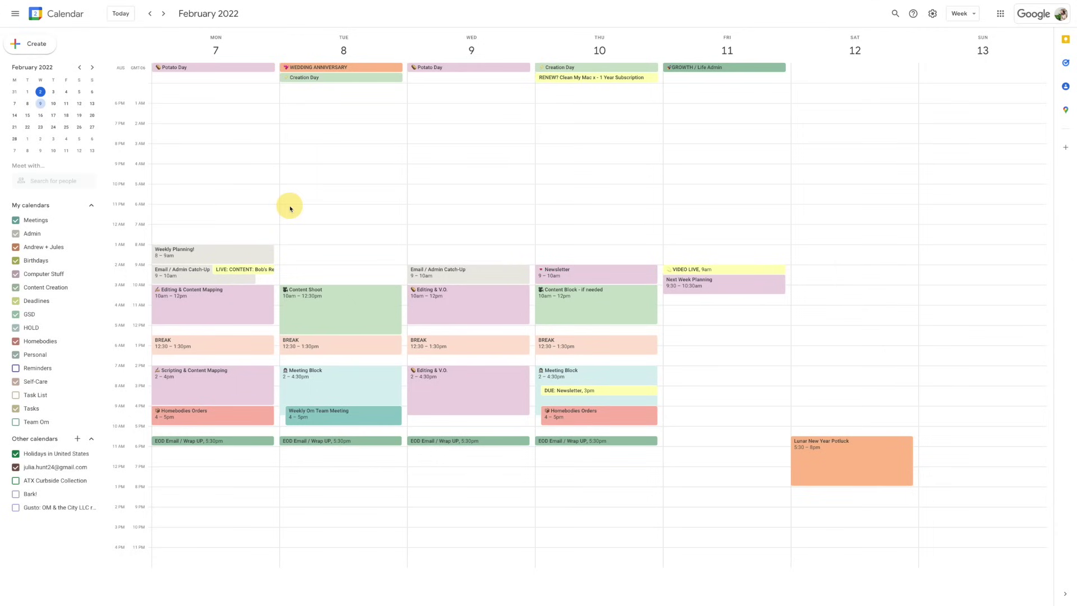
{"action": "left_click", "coordinate": [207, 212]}
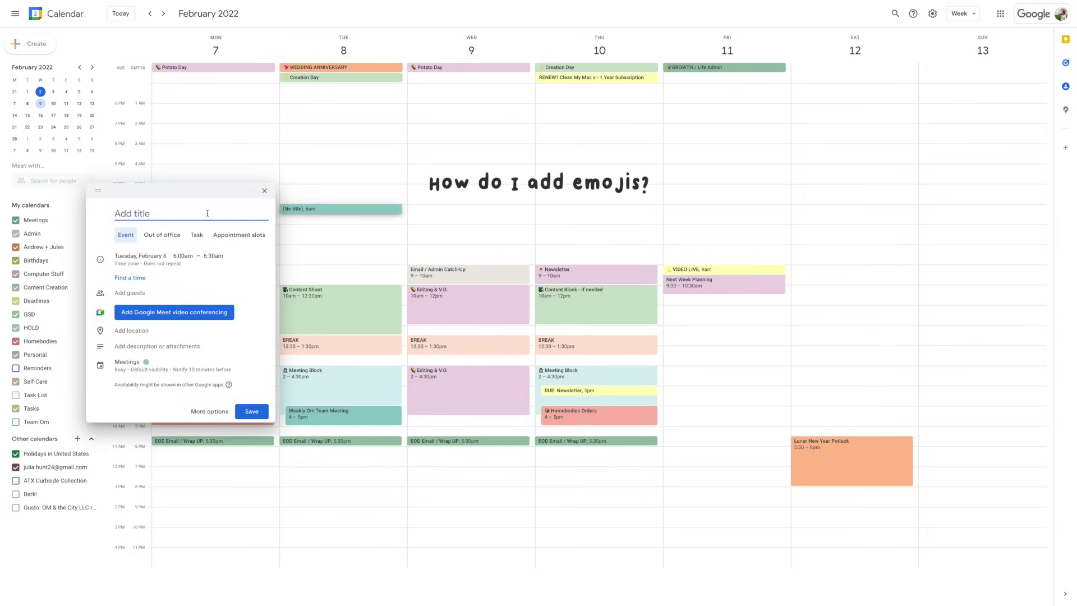
{"action": "key", "text": "ctrl+super+space"}
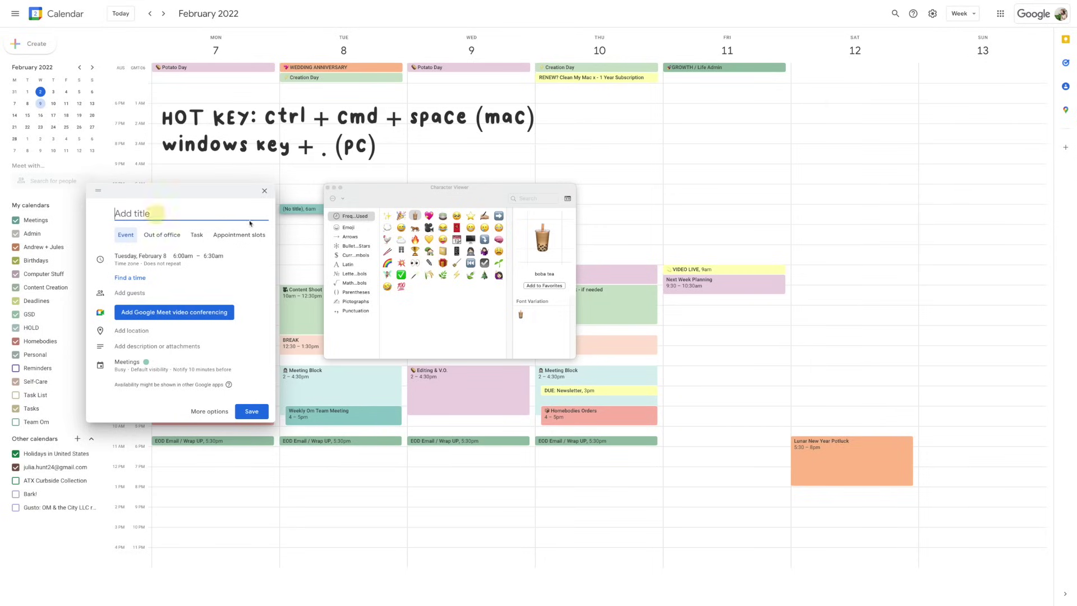
{"action": "left_click", "coordinate": [415, 215]}
{"action": "left_click", "coordinate": [401, 215]}
{"action": "left_click", "coordinate": [387, 215]}
{"action": "left_click", "coordinate": [442, 216]}
{"action": "left_click", "coordinate": [457, 215]}
{"action": "left_click", "coordinate": [470, 216]}
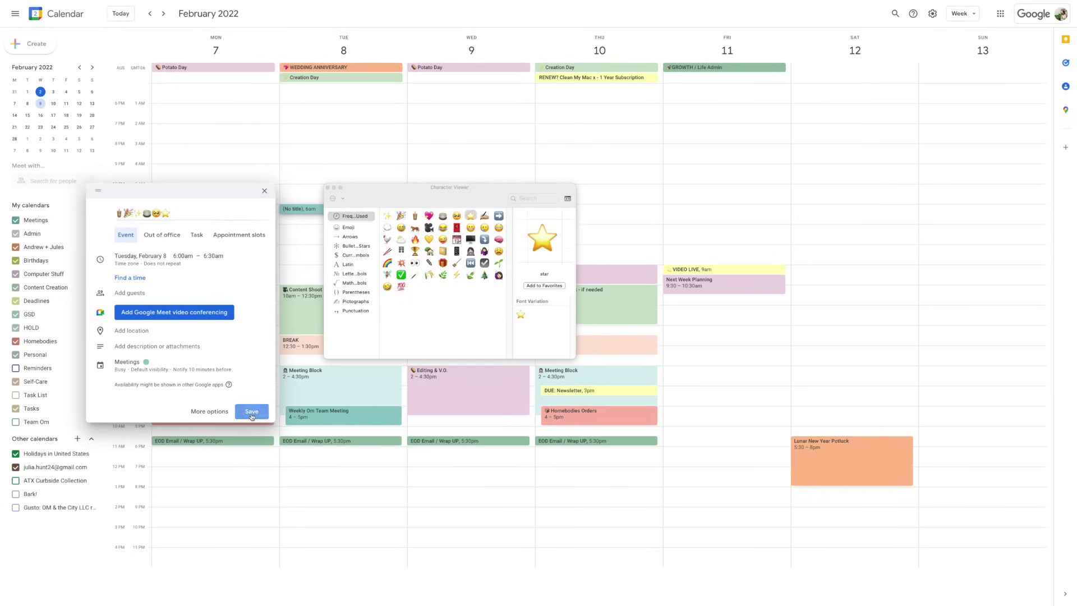
{"action": "left_click", "coordinate": [251, 411]}
{"action": "left_click", "coordinate": [311, 208]}
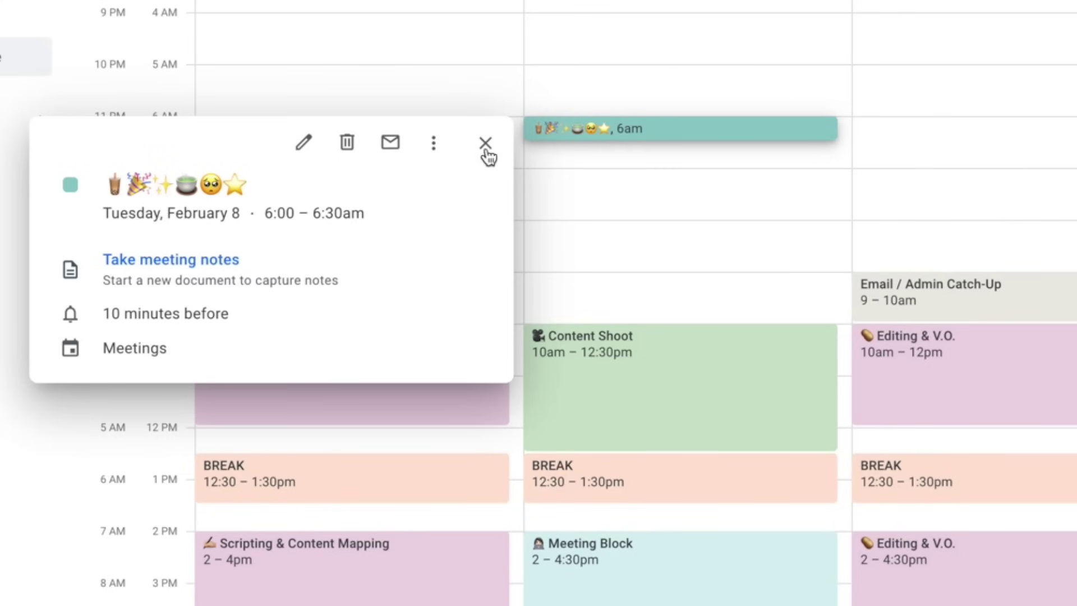
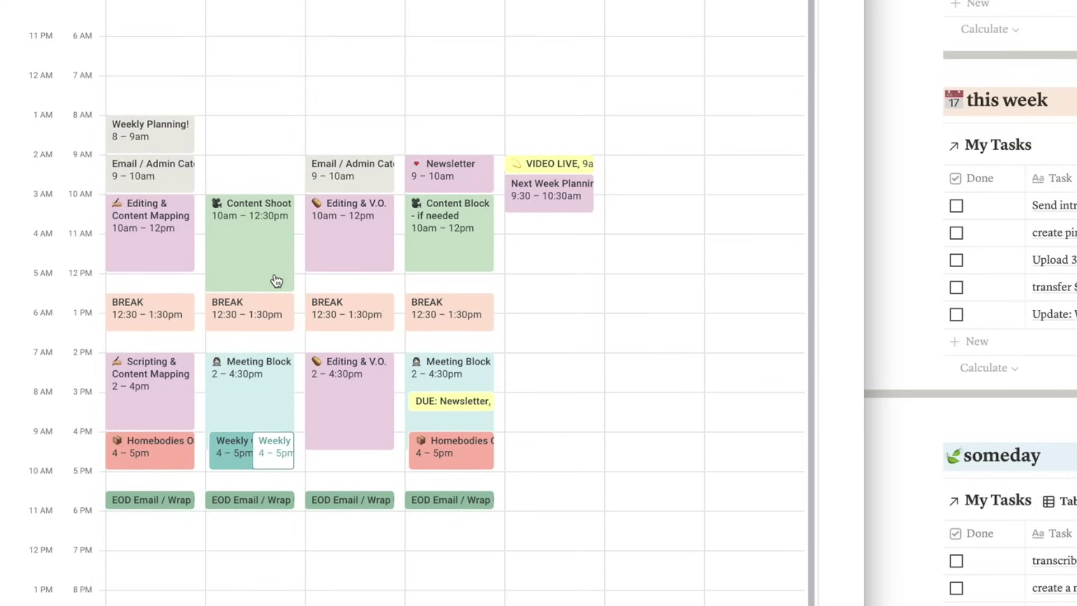
Step: Add a task named "shoot Athleta TikTok" on Tuesday, February 8 at 10:00am, alongside the Content Shoot block
{"action": "left_click", "coordinate": [299, 197]}
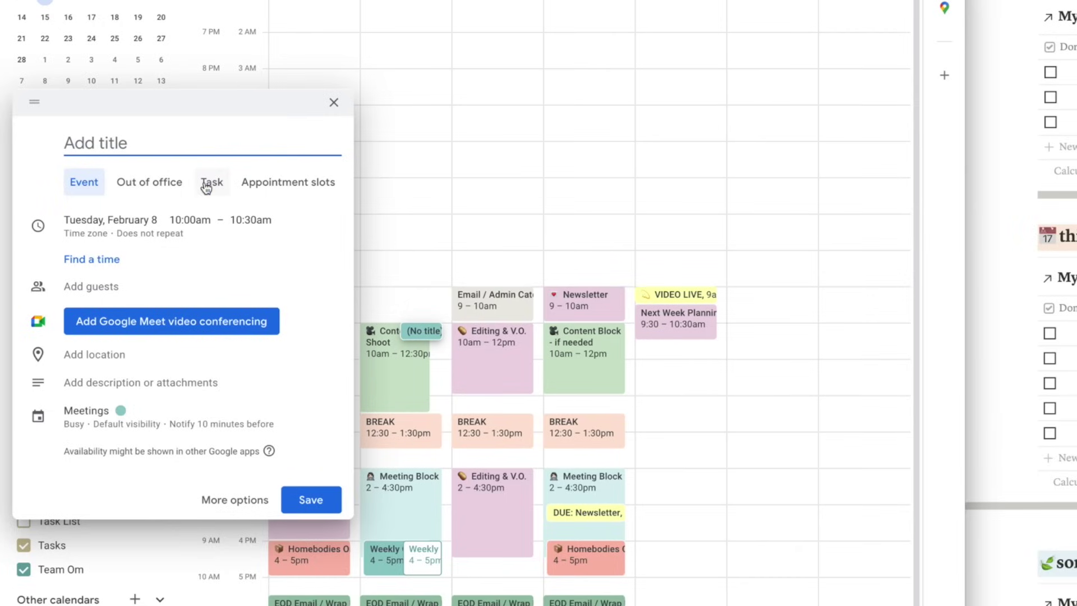
{"action": "left_click", "coordinate": [205, 185]}
{"action": "type", "text": "shoot AThleta"}
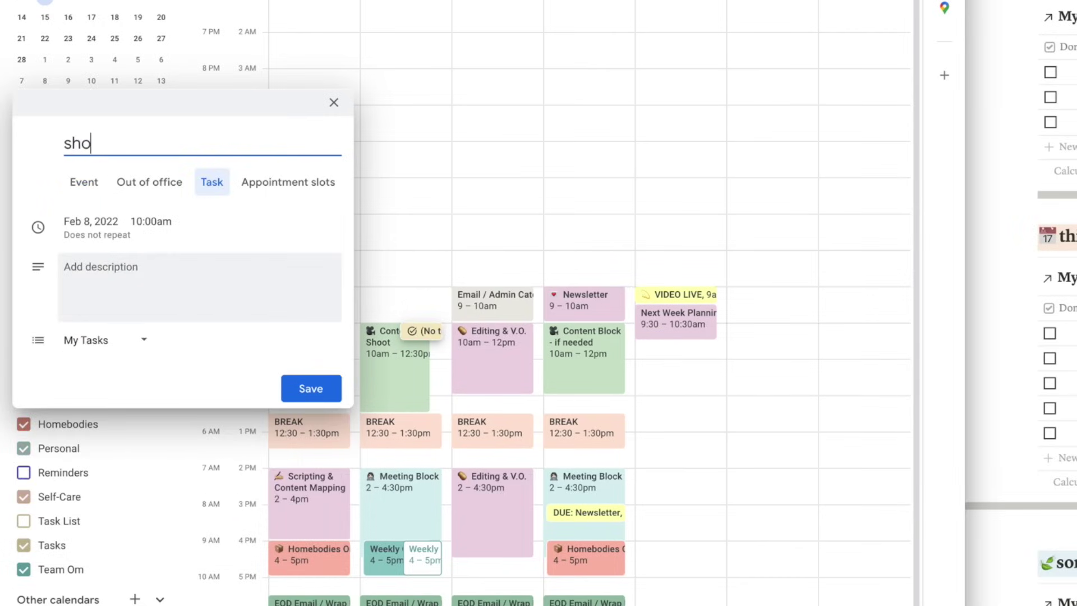
{"action": "key", "text": "BackSpace"}
{"action": "key", "text": "BackSpace"}
{"action": "key", "text": "BackSpace"}
{"action": "key", "text": "BackSpace"}
{"action": "key", "text": "BackSpace"}
{"action": "key", "text": "BackSpace"}
{"action": "type", "text": "thleta TikTok"}
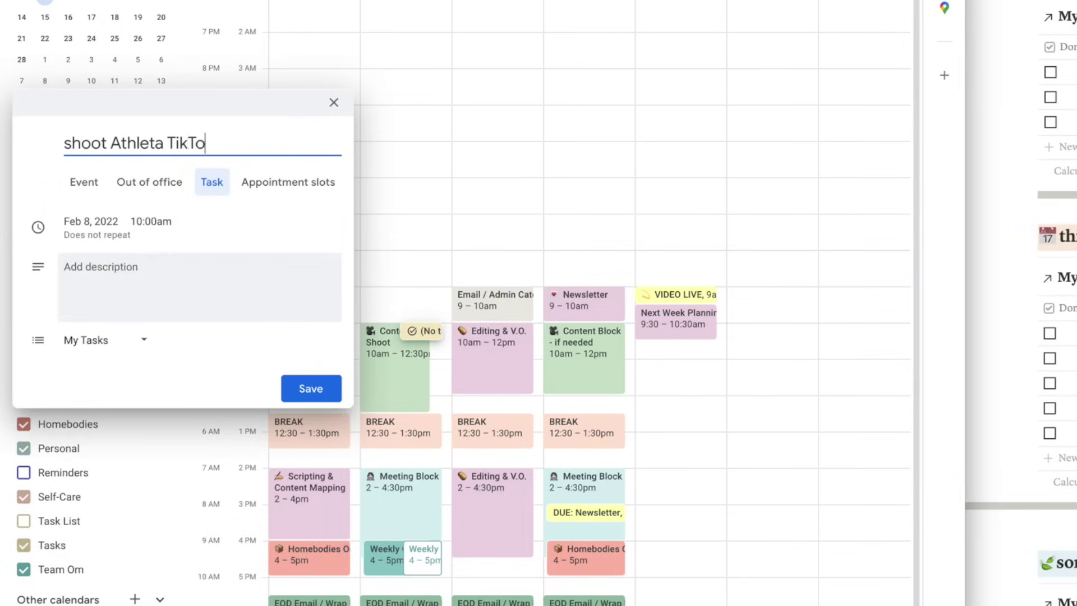
{"action": "key", "text": "Return"}
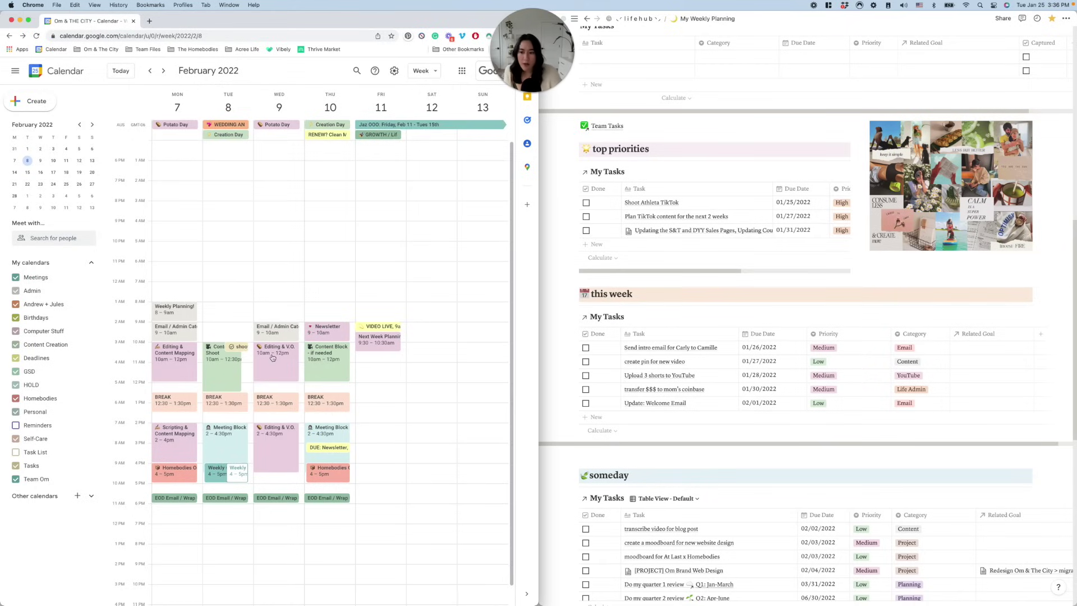
Step: Add a task named "plan tiktok content" on Monday, February 7 at 10:00am in the My Tasks list
{"action": "left_click", "coordinate": [194, 348]}
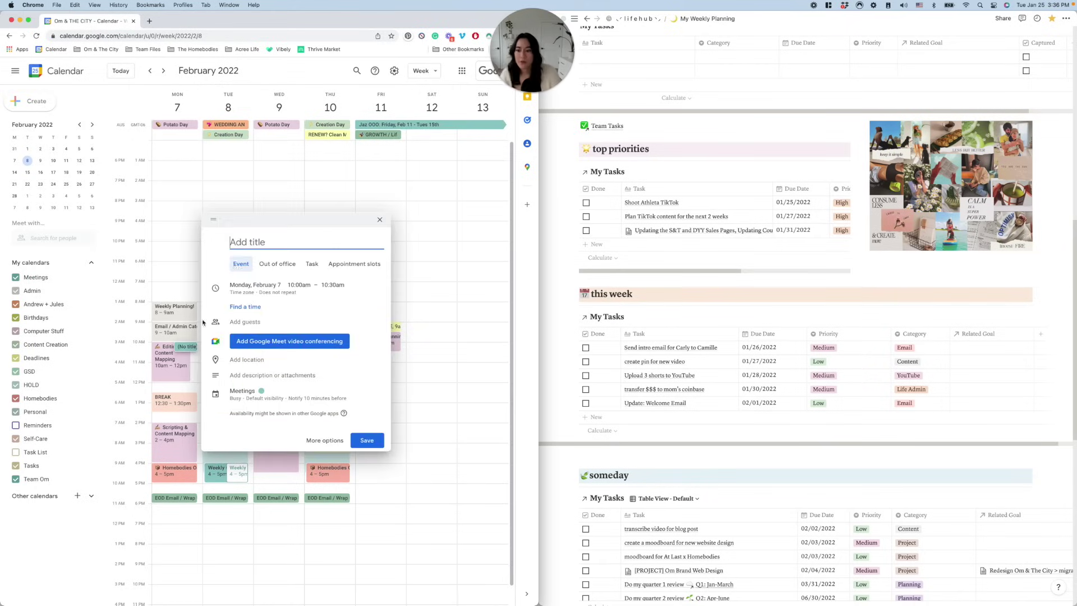
{"action": "left_click", "coordinate": [312, 264]}
{"action": "type", "text": "plan tiktok"}
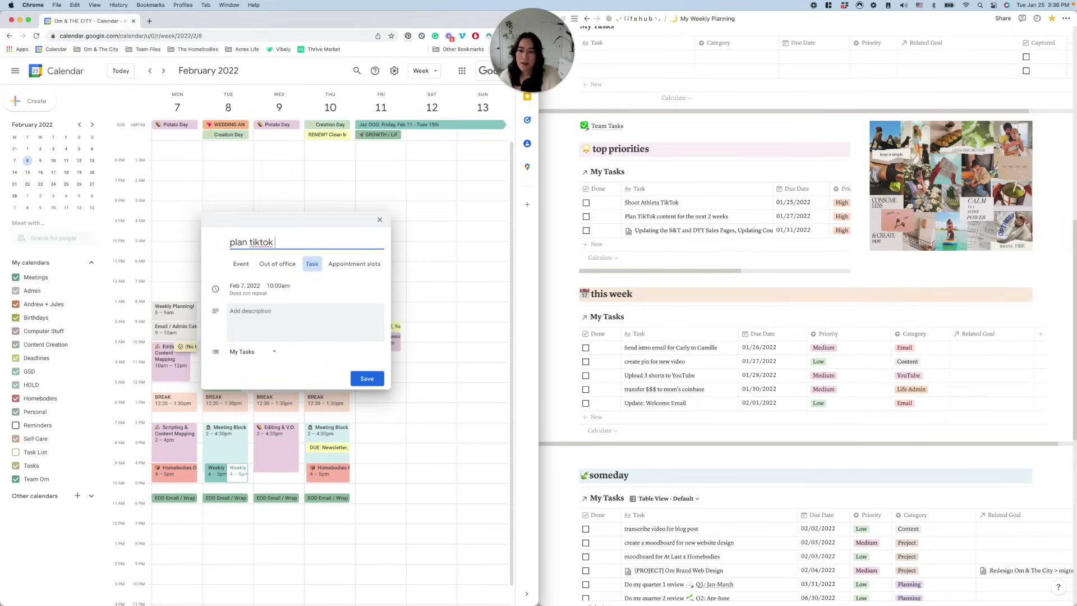
{"action": "type", "text": " content"}
{"action": "left_click", "coordinate": [366, 379]}
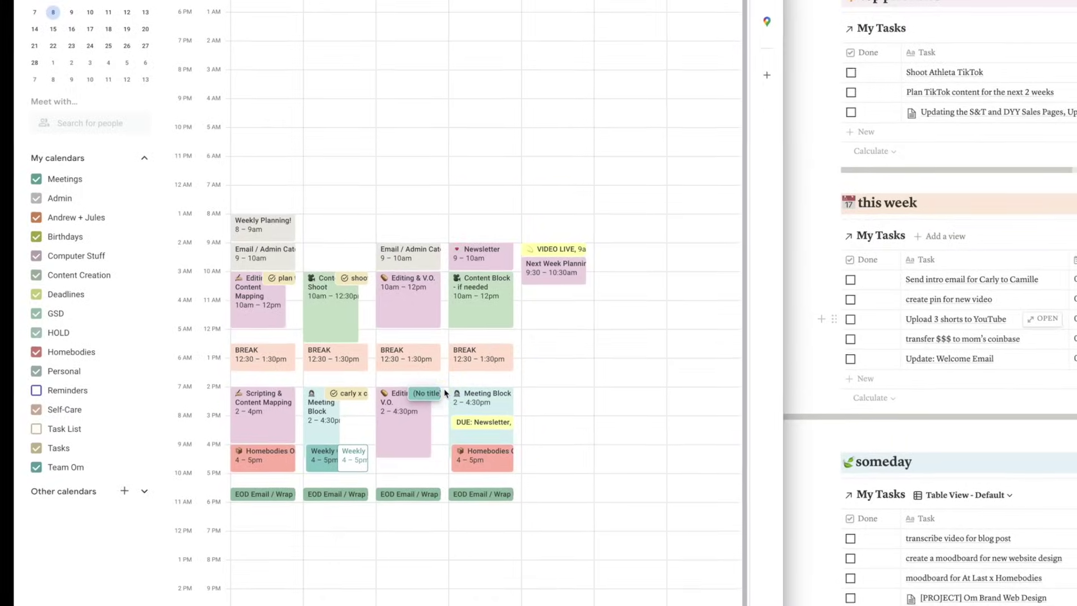
Step: Add a task for the YouTube shorts upload on Wednesday, February 9 at 2:00pm, alongside the Editing & V.O. block
{"action": "left_click", "coordinate": [300, 428]}
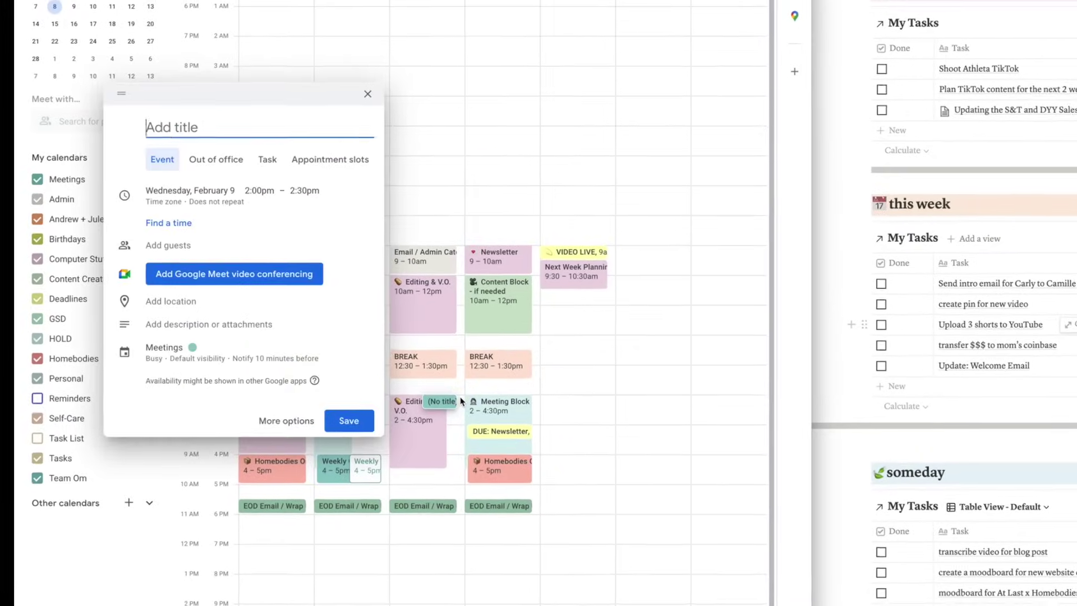
{"action": "left_click", "coordinate": [279, 159]}
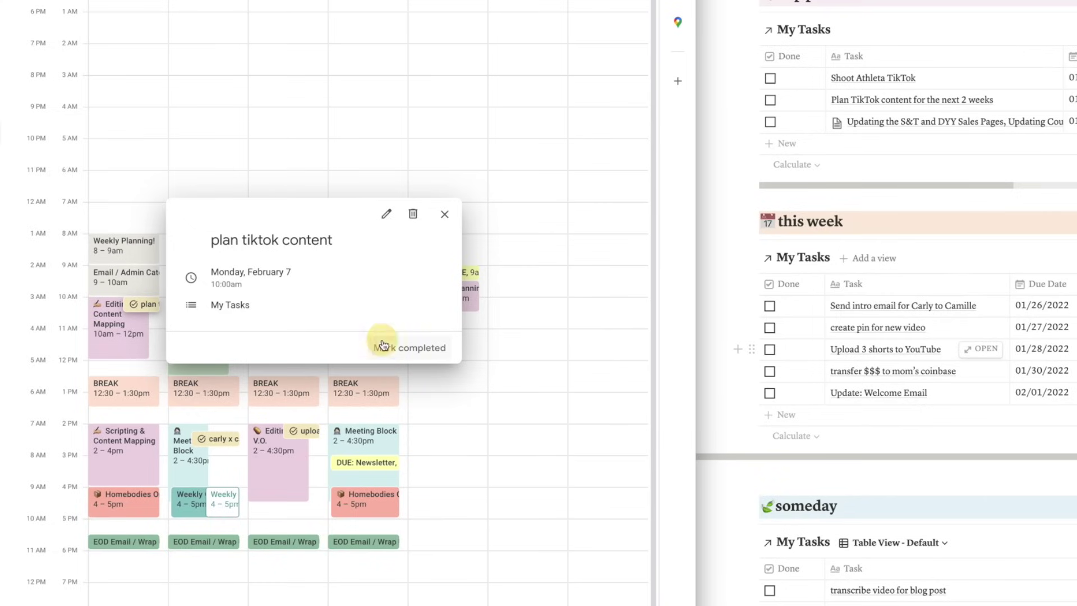
Step: Mark Monday's "plan tiktok content" task as completed
{"action": "left_click", "coordinate": [384, 344]}
{"action": "left_click", "coordinate": [549, 298]}
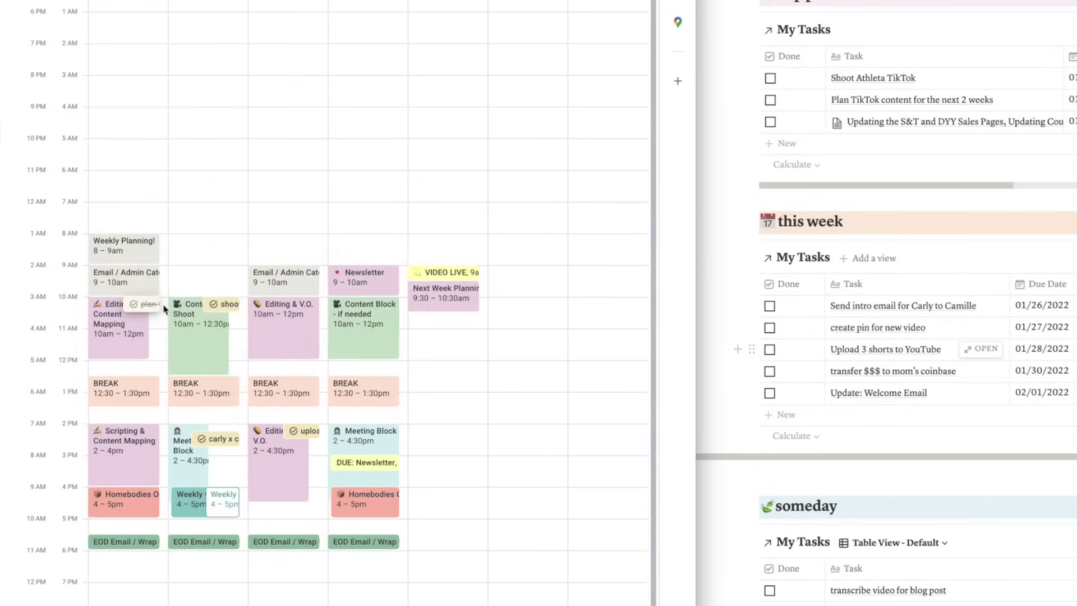